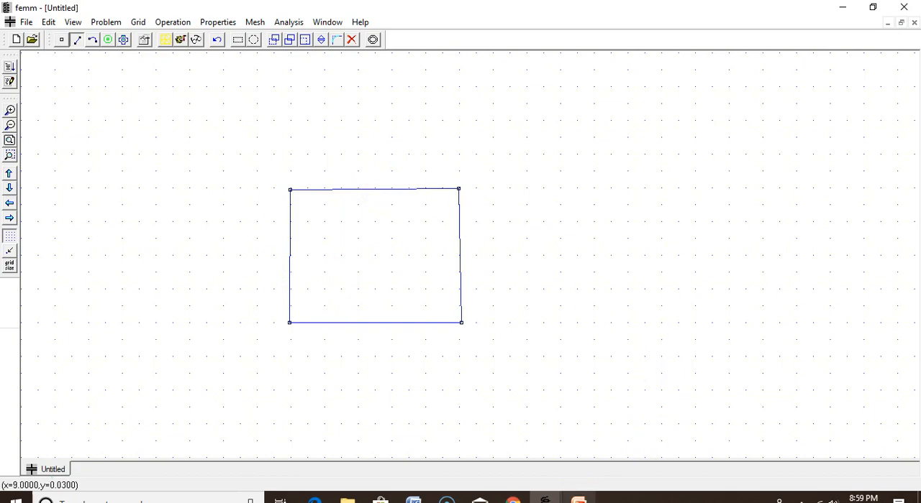
# Switch to the PowerPoint presentation and read the Model Construction and conductor definition slides in slide show mode.
pyautogui.click(579, 500)
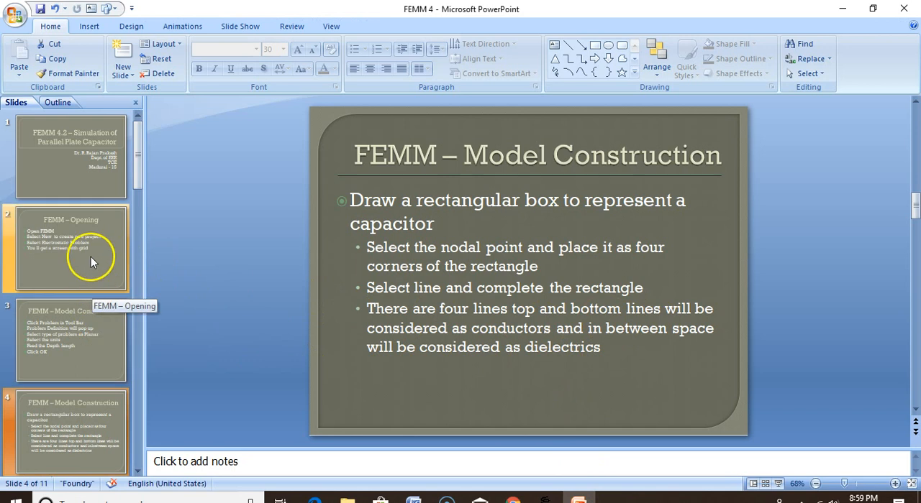
pyautogui.click(70, 424)
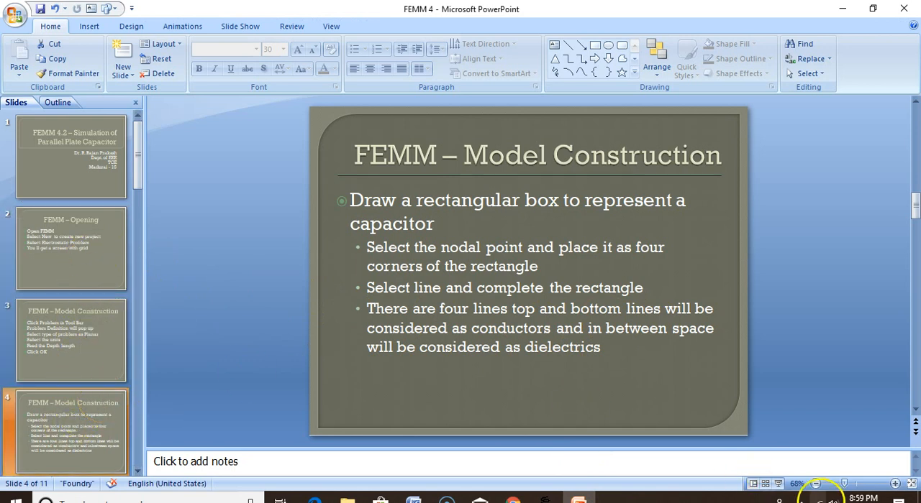
pyautogui.click(780, 483)
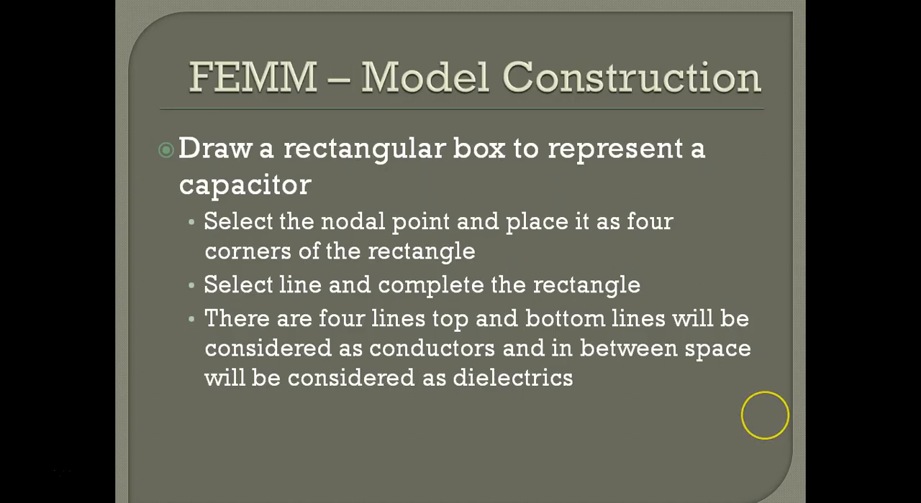
pyautogui.press('Right')
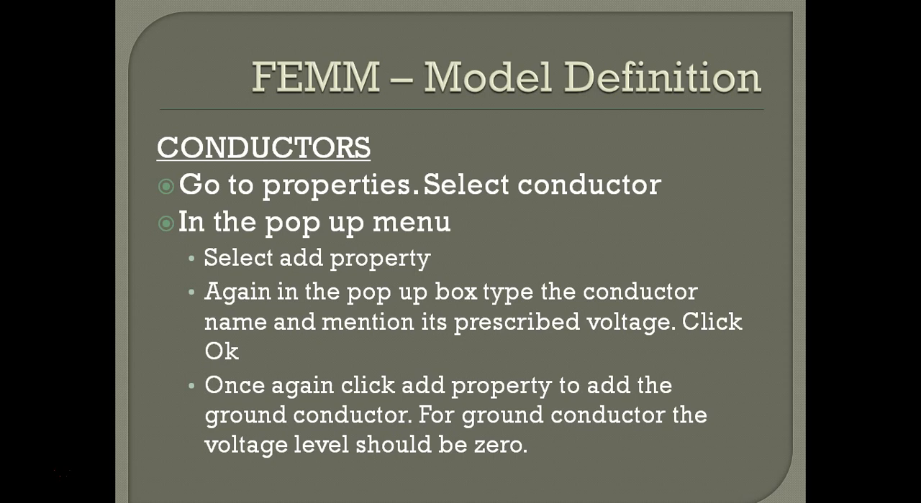
pyautogui.press('Escape')
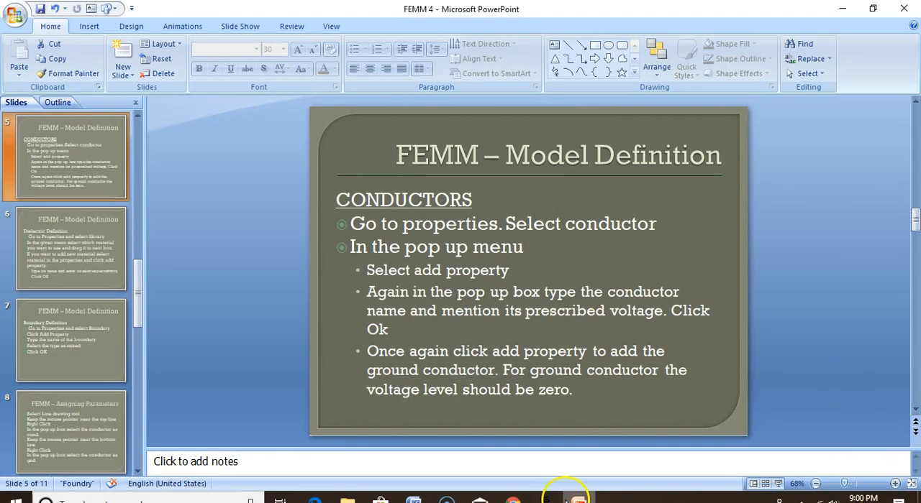
# Switch to FEMM and start a new conductor property named Cond.
pyautogui.moveTo(546, 498)
pyautogui.click(626, 434)
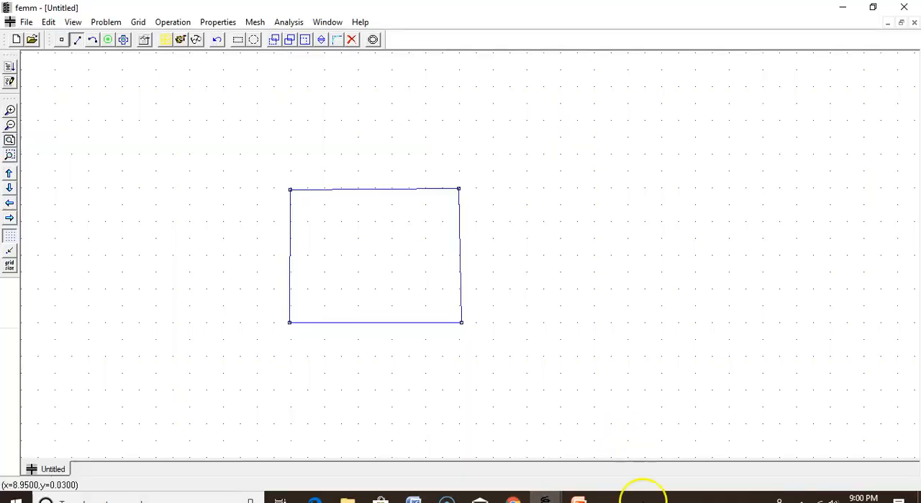
pyautogui.click(216, 23)
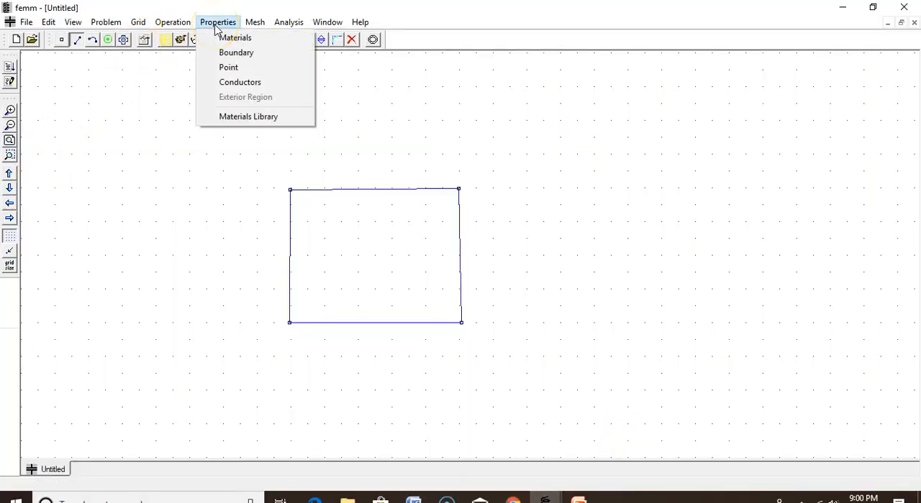
pyautogui.click(247, 84)
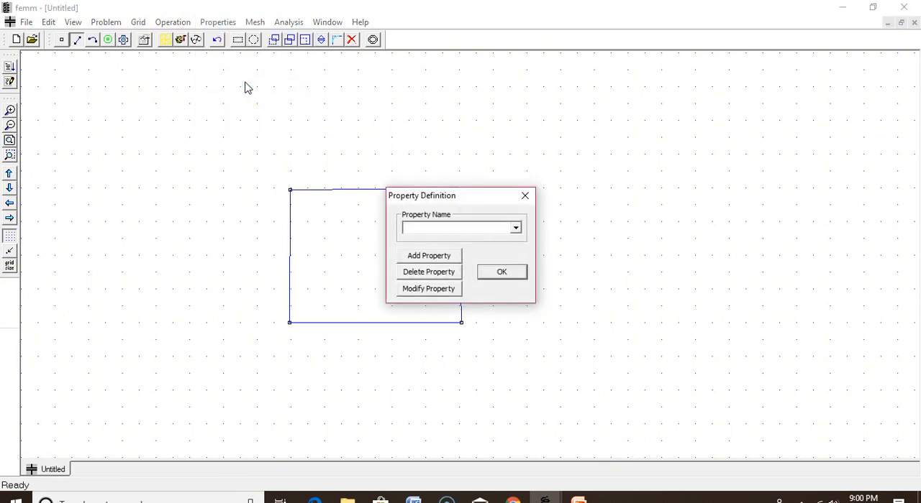
pyautogui.click(434, 258)
pyautogui.moveTo(440, 221); pyautogui.dragTo(372, 222)
pyautogui.write('Conduc')
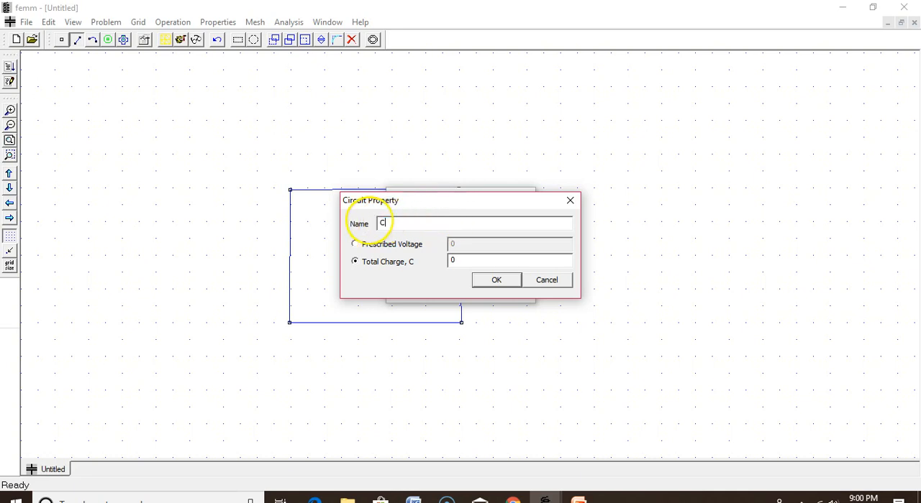
pyautogui.press('BackSpace')
pyautogui.press('BackSpace')
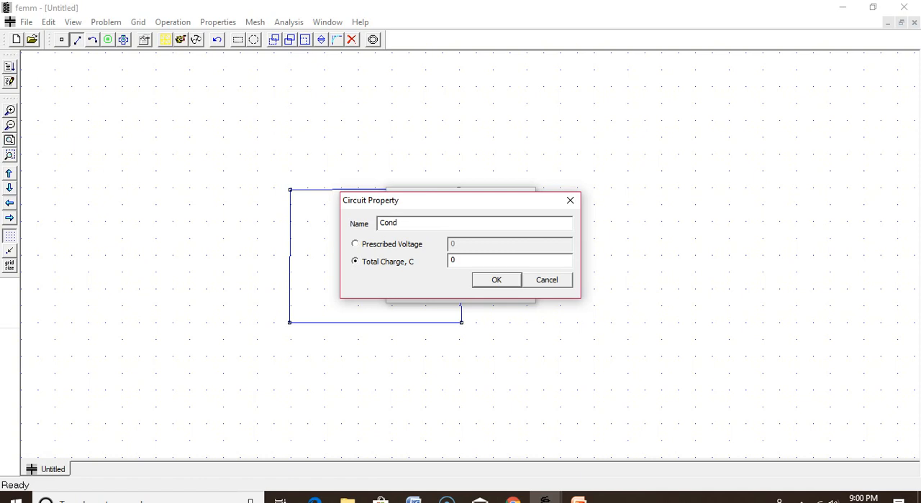
# Give the Cond conductor a prescribed voltage of 100 and accept the property.
pyautogui.click(354, 244)
pyautogui.click(466, 244)
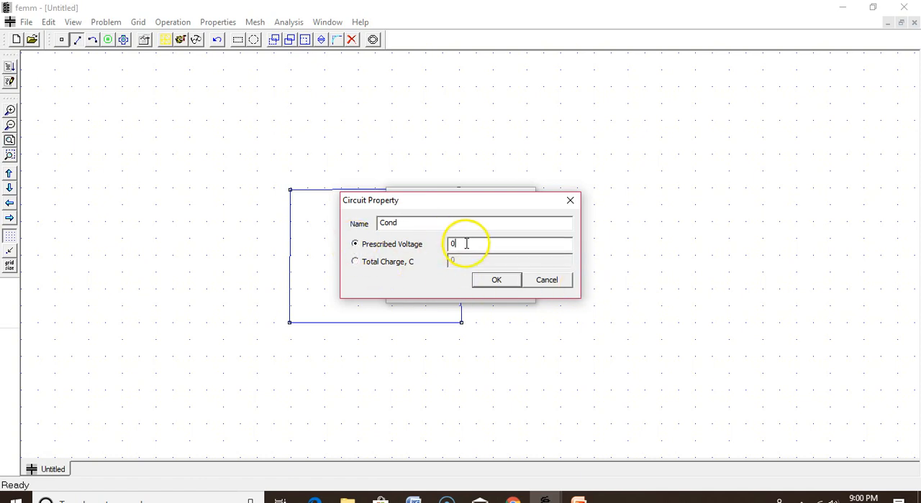
pyautogui.moveTo(484, 241); pyautogui.dragTo(448, 240)
pyautogui.write('100')
pyautogui.click(491, 281)
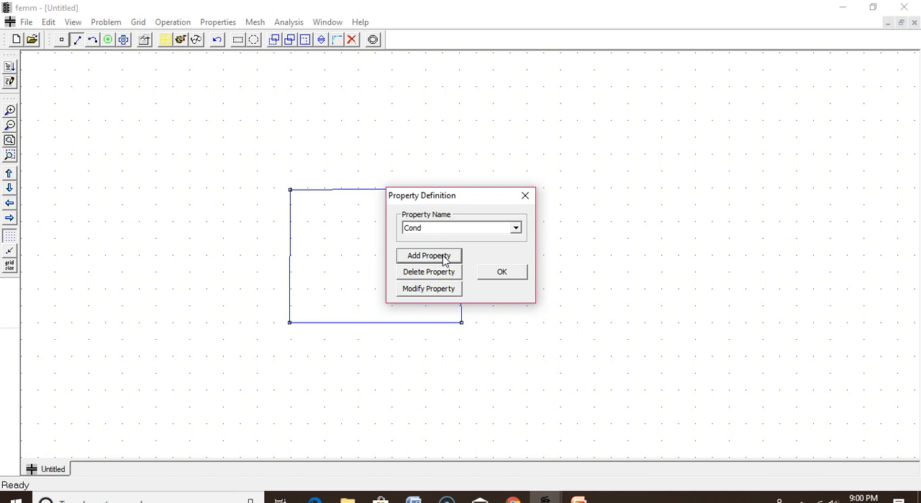
# Add a second conductor property named Gnd with a prescribed voltage of 0 and finish the conductor definitions.
pyautogui.click(428, 256)
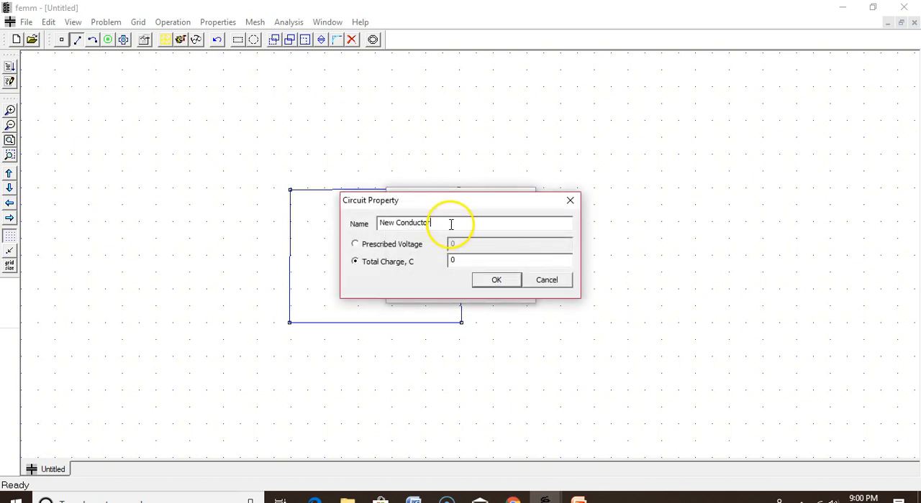
pyautogui.write('Gnd')
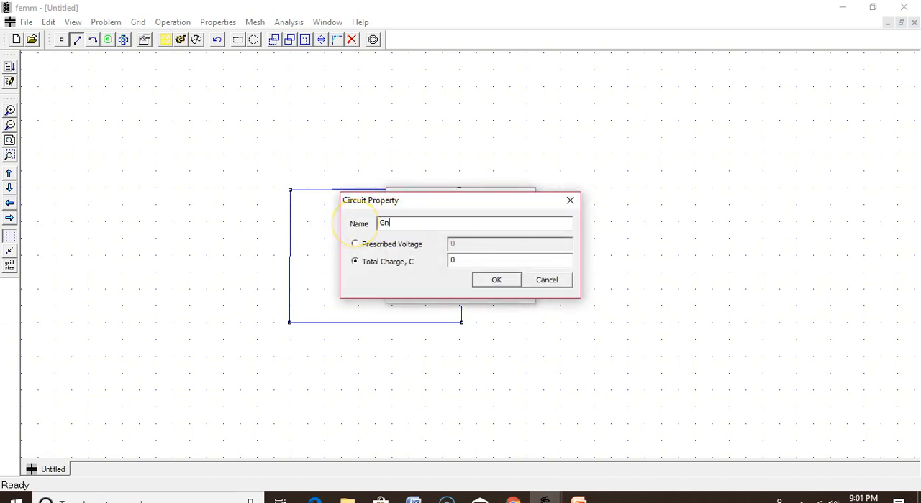
pyautogui.click(364, 246)
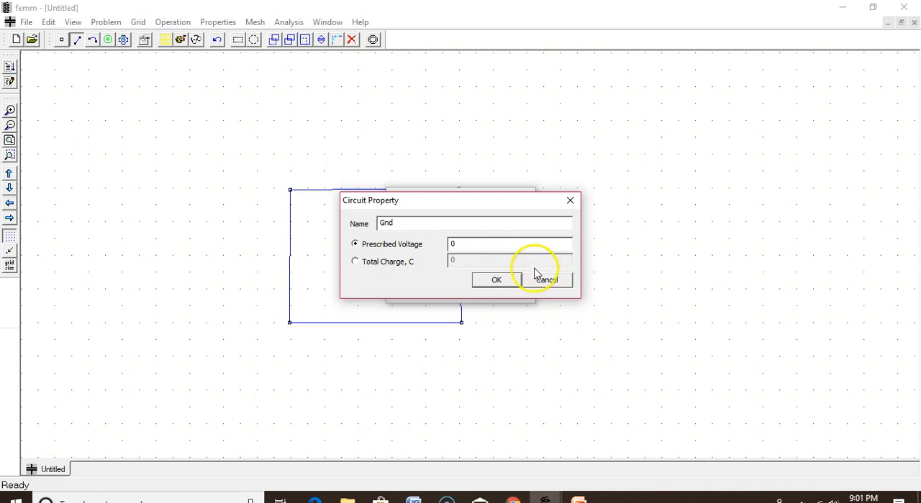
pyautogui.click(496, 280)
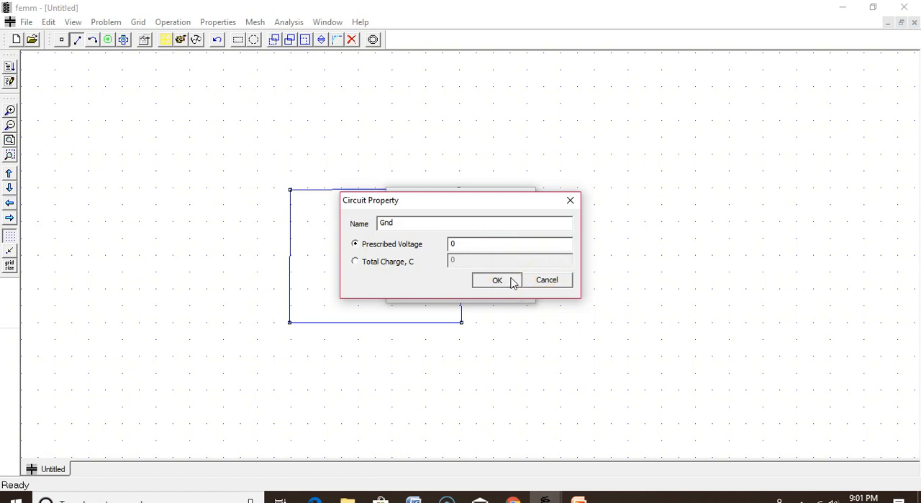
pyautogui.click(511, 281)
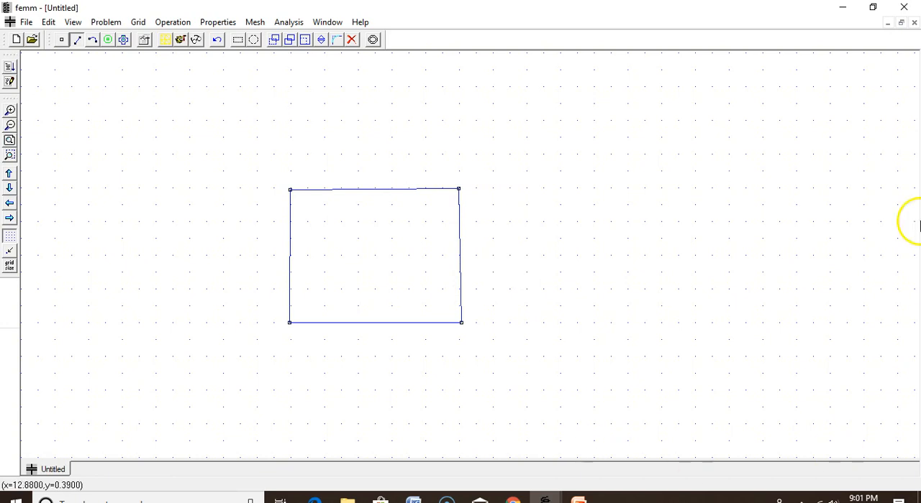
# Add a boundary property of type Mixed, keeping the default name New Boundary and zero coefficients.
pyautogui.click(223, 23)
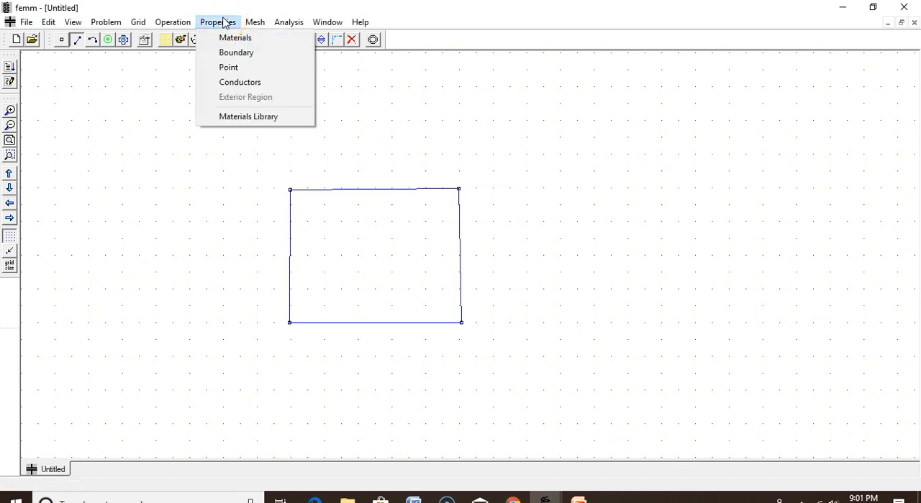
pyautogui.click(228, 53)
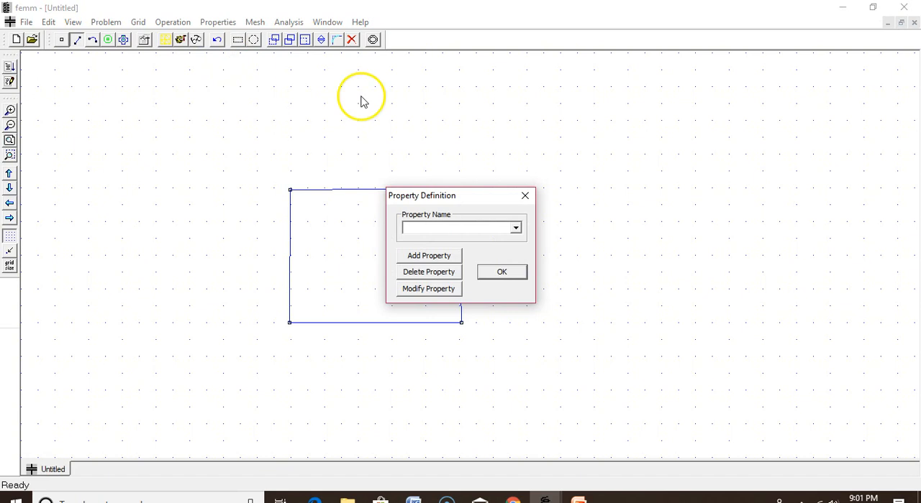
pyautogui.click(432, 256)
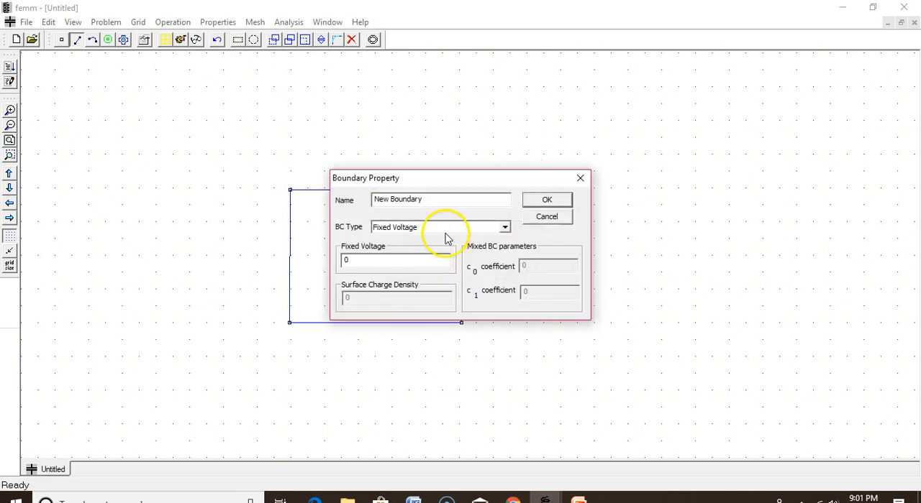
pyautogui.click(504, 227)
pyautogui.click(467, 248)
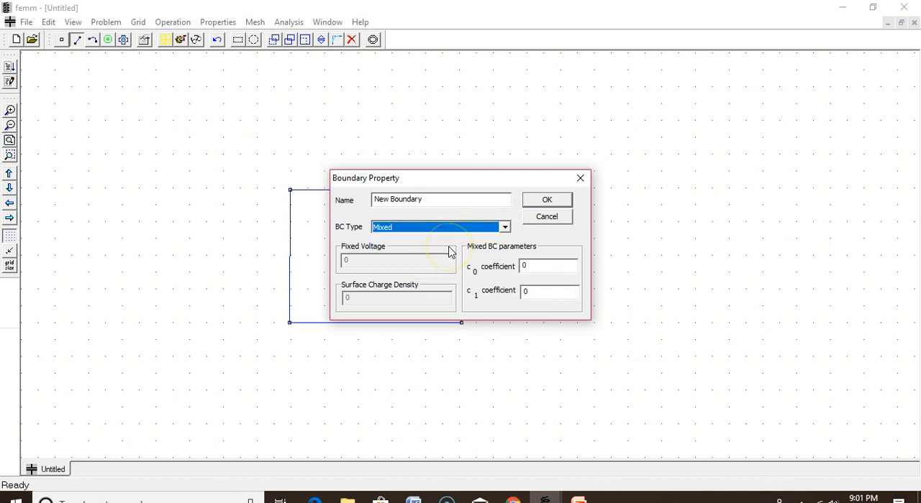
pyautogui.click(549, 199)
pyautogui.click(550, 201)
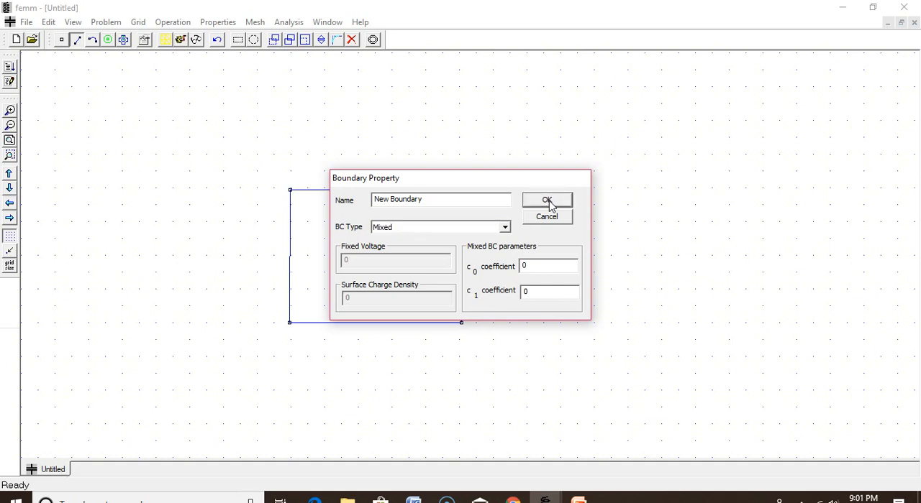
pyautogui.click(510, 273)
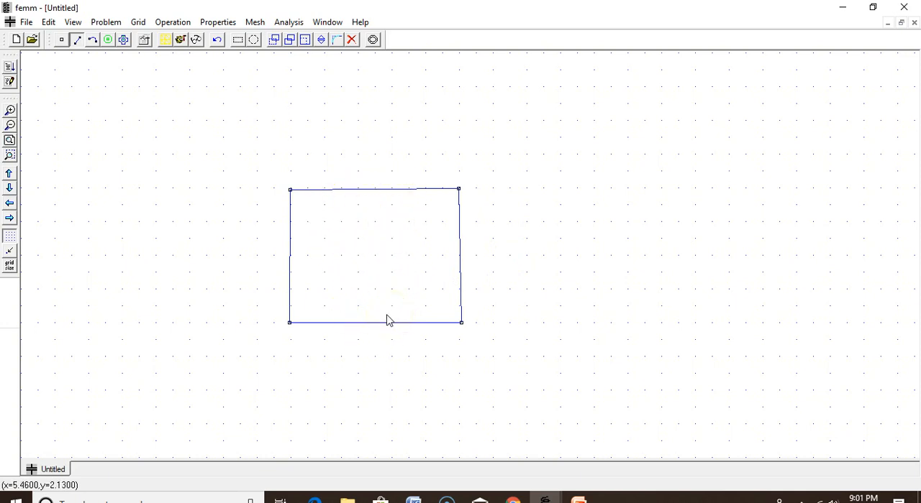
# Add Air, Mica, Nylon, Paper and Polyethylene LDPE/HDPE from the materials library to the model materials.
pyautogui.click(217, 21)
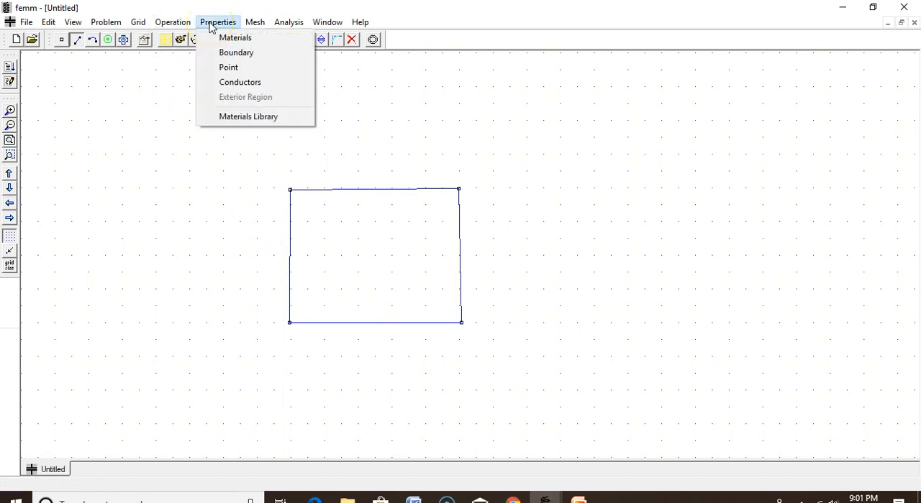
pyautogui.click(249, 116)
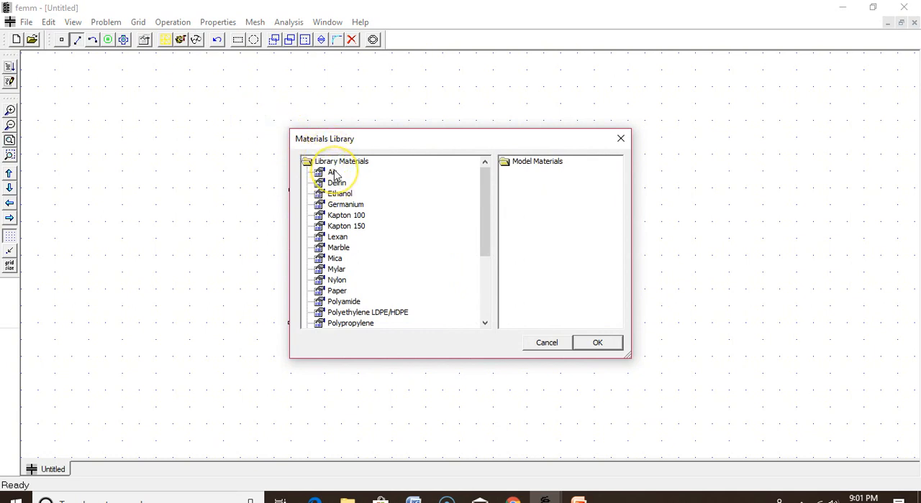
pyautogui.scroll(-3, 337, 176)
pyautogui.scroll(-1, 337, 176)
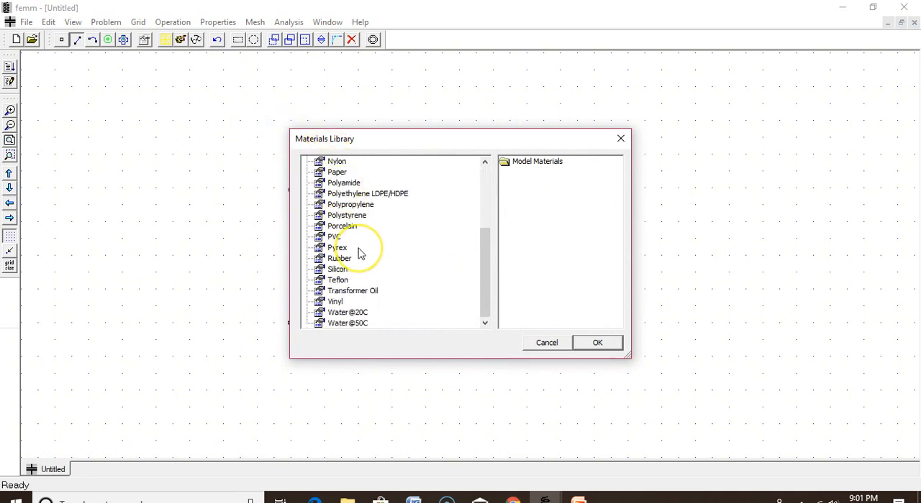
pyautogui.scroll(4, 359, 251)
pyautogui.moveTo(331, 173); pyautogui.dragTo(522, 205)
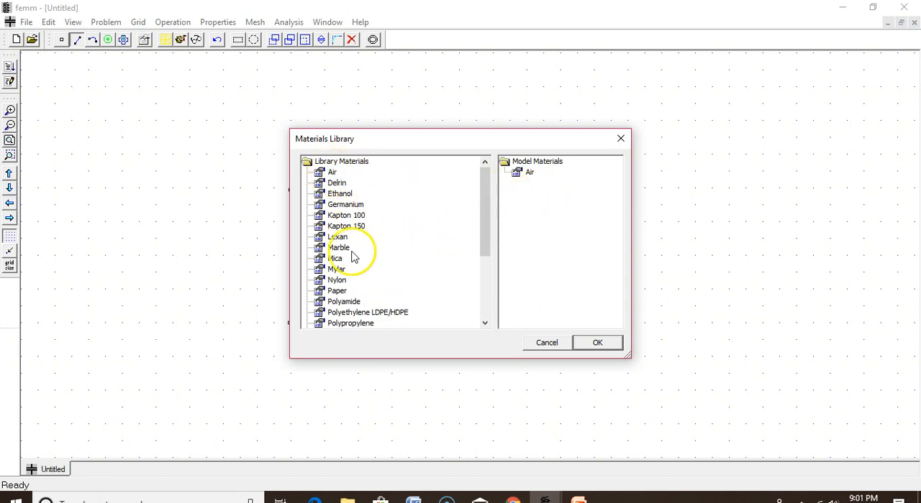
pyautogui.moveTo(350, 257); pyautogui.dragTo(572, 231)
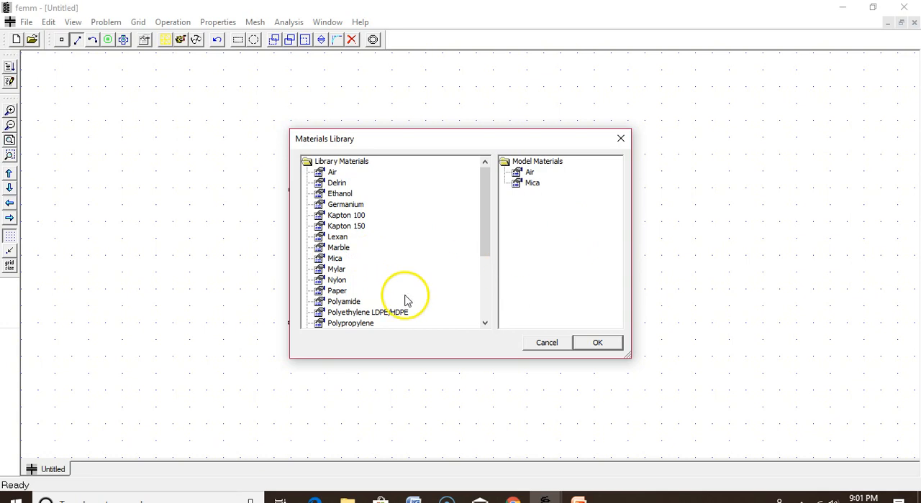
pyautogui.moveTo(336, 280); pyautogui.dragTo(558, 224)
pyautogui.moveTo(316, 295); pyautogui.dragTo(558, 238)
pyautogui.moveTo(393, 314); pyautogui.dragTo(555, 262)
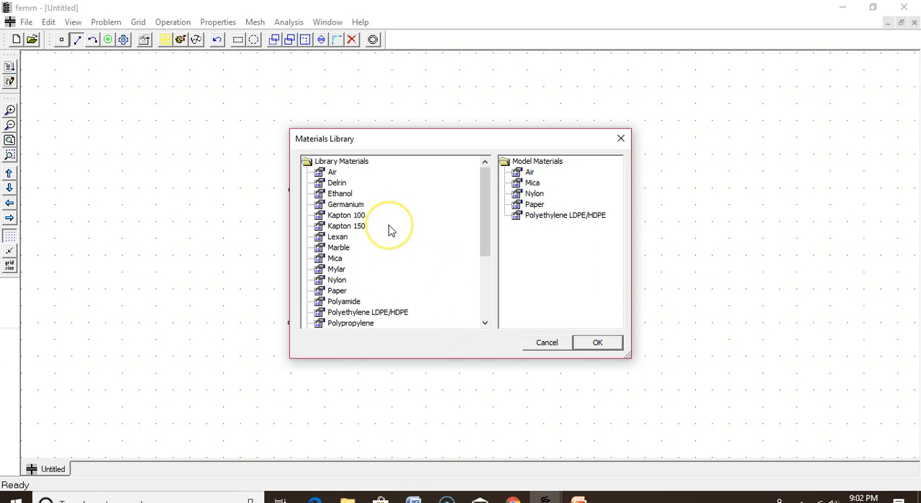
pyautogui.moveTo(336, 193); pyautogui.dragTo(439, 238)
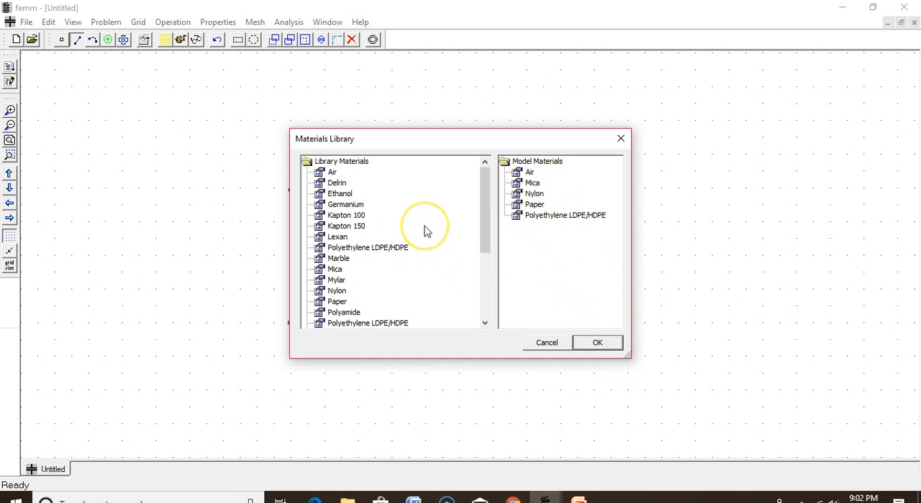
pyautogui.click(617, 344)
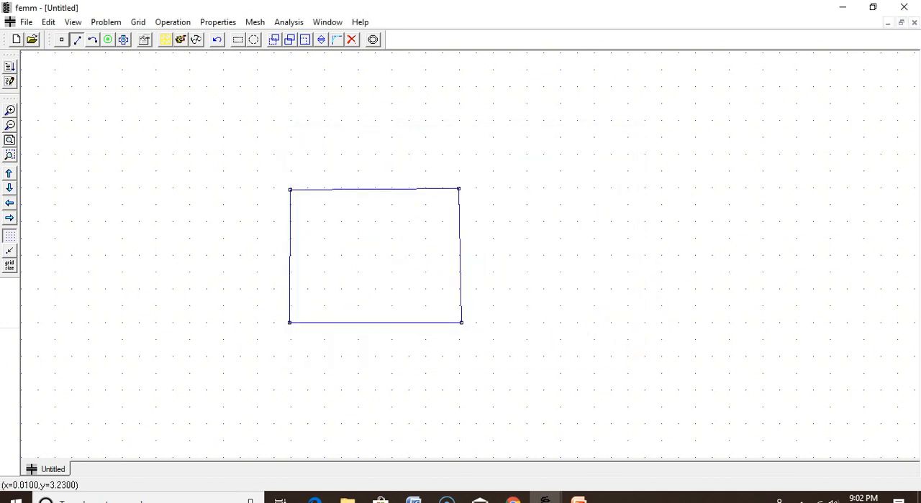
# Add a custom material property to the model's materials and close the property definitions.
pyautogui.click(216, 23)
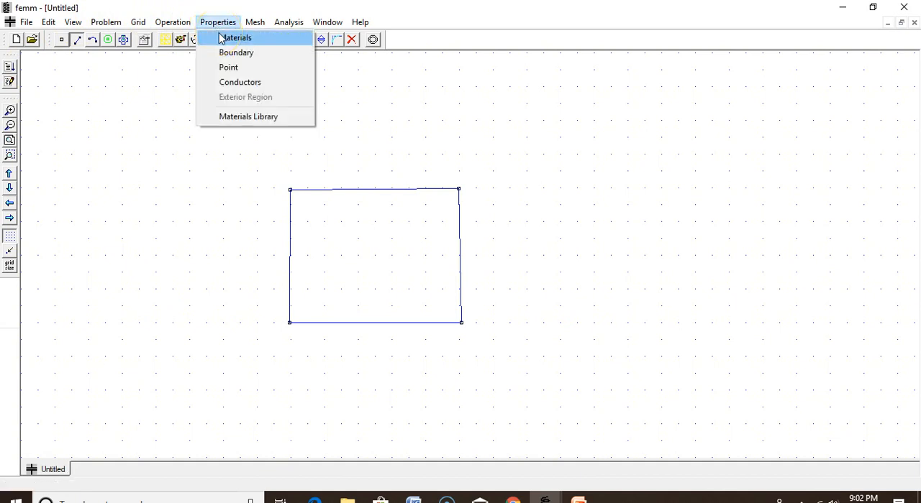
pyautogui.click(222, 38)
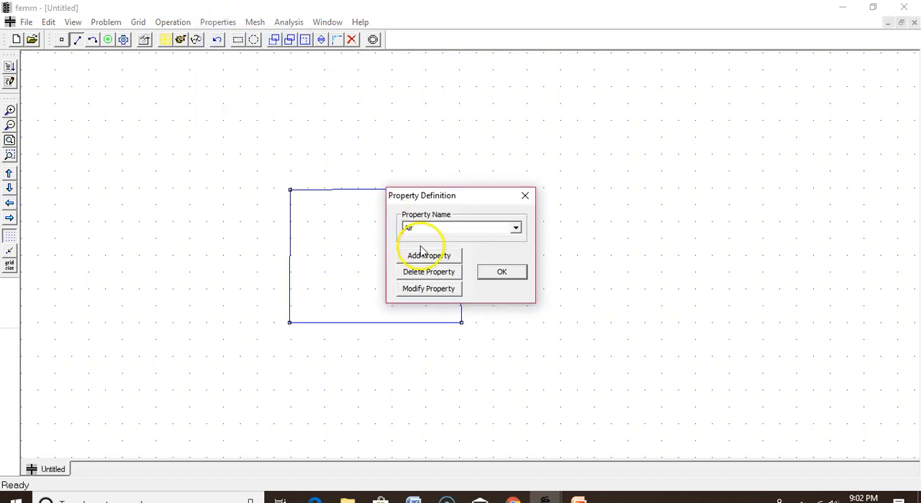
pyautogui.click(444, 256)
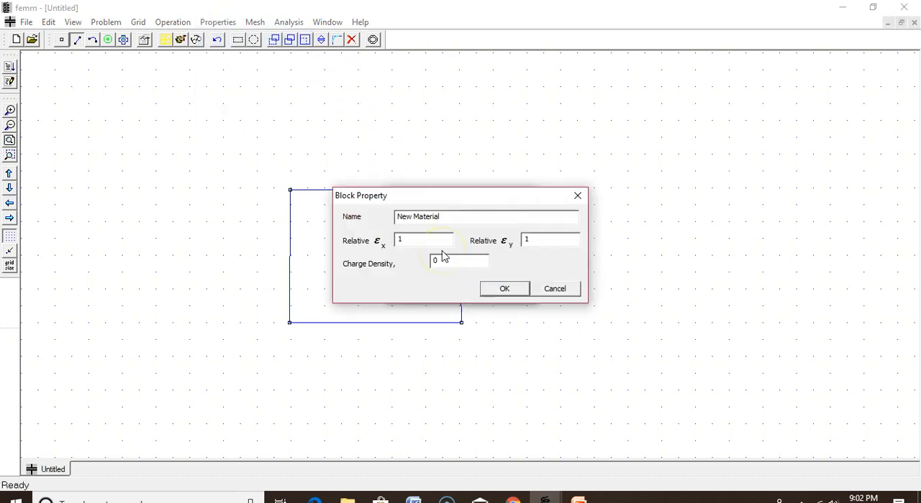
pyautogui.write('100')
pyautogui.click(504, 289)
pyautogui.click(505, 276)
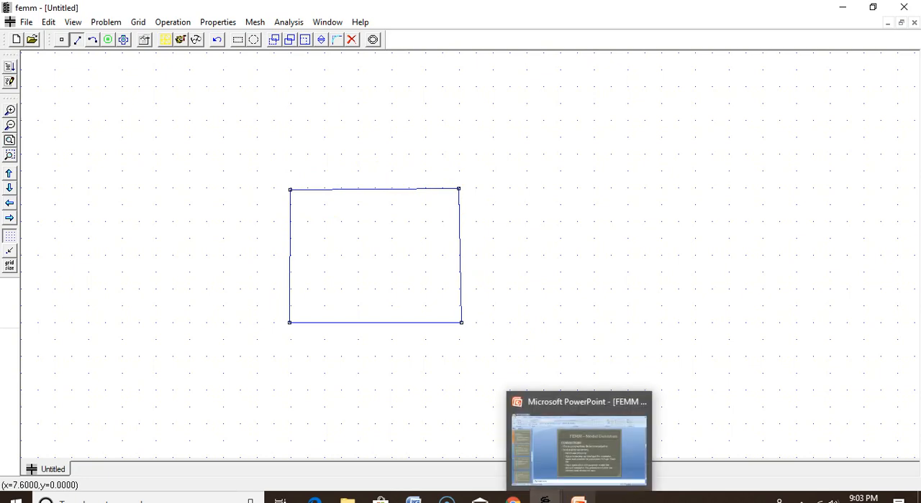
# Switch to the PowerPoint presentation to consult the remaining model definition slides.
pyautogui.click(579, 501)
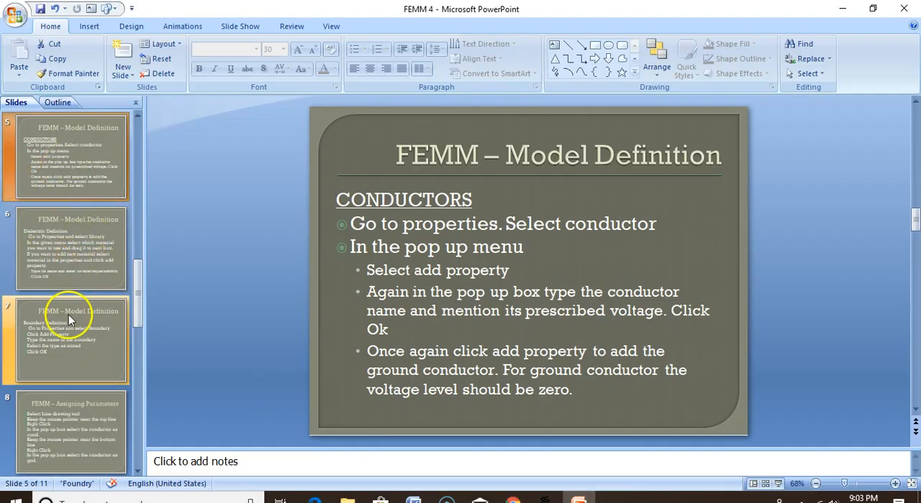
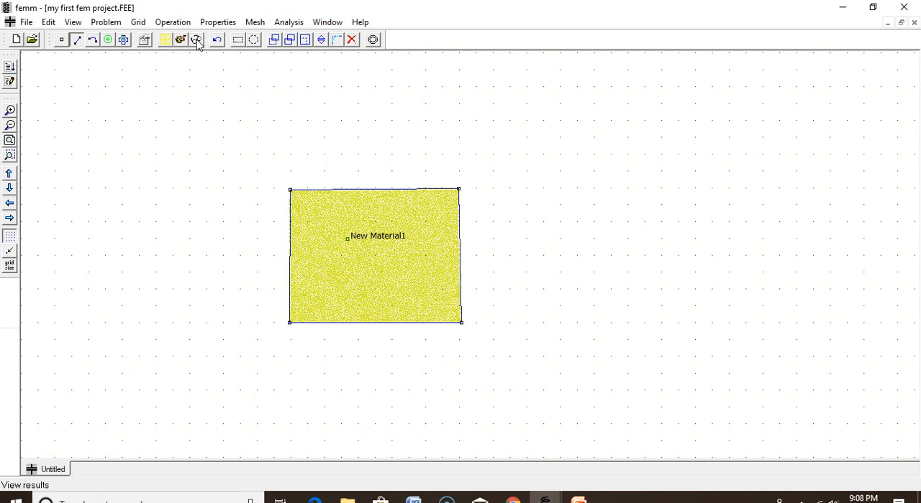
# Open the analysis results of the solved capacitor model and query the point field values at the rectangle's upper-left corner.
pyautogui.click(195, 40)
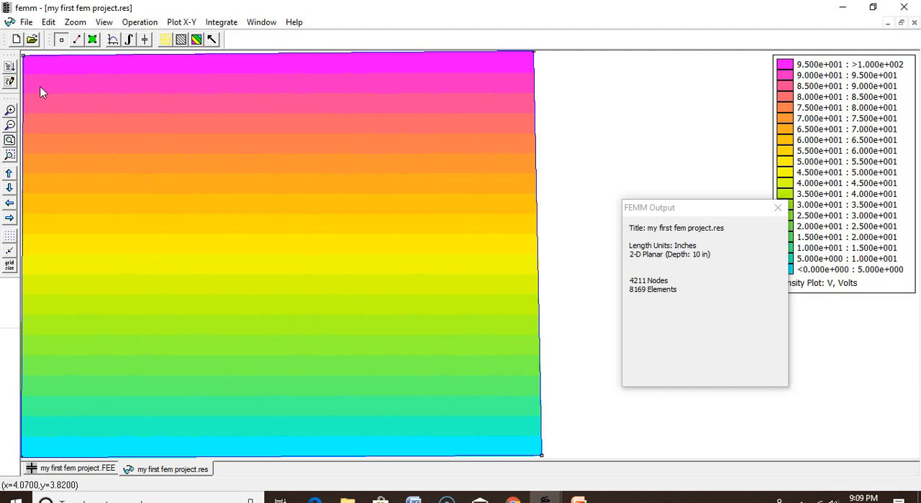
pyautogui.click(64, 41)
pyautogui.click(24, 62)
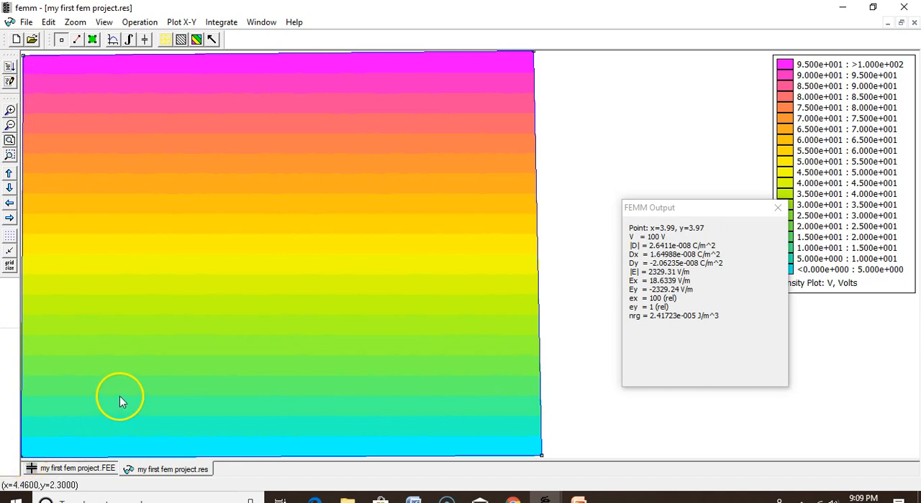
# Define a contour down the rectangle's left edge from its upper to lower corner and plot V (Voltage) along it with 1500 points.
pyautogui.click(77, 42)
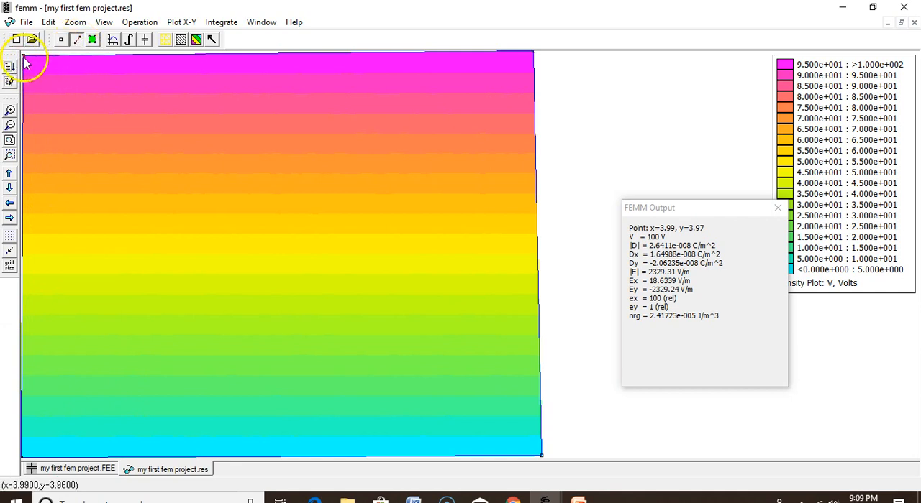
pyautogui.click(22, 458)
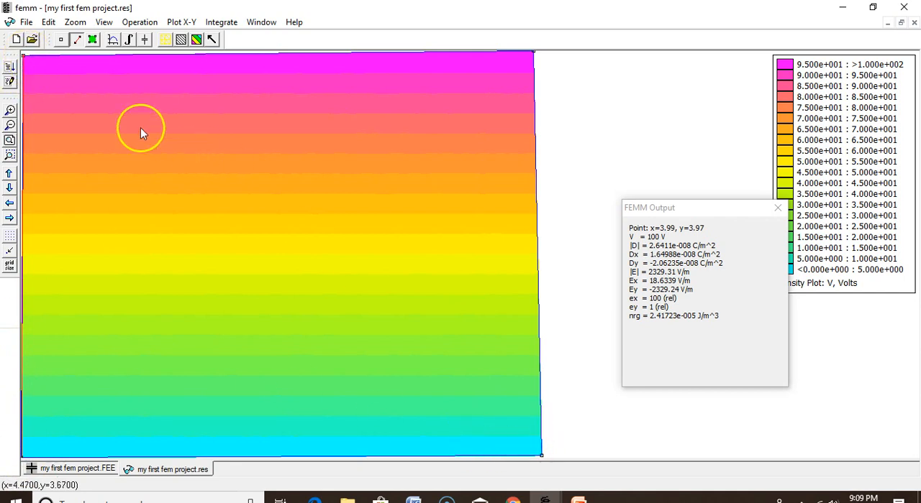
pyautogui.click(28, 459)
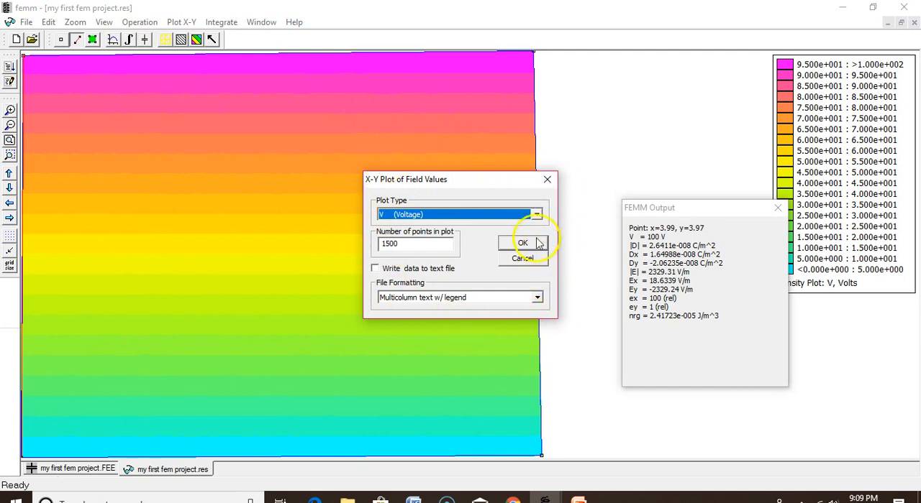
pyautogui.click(536, 215)
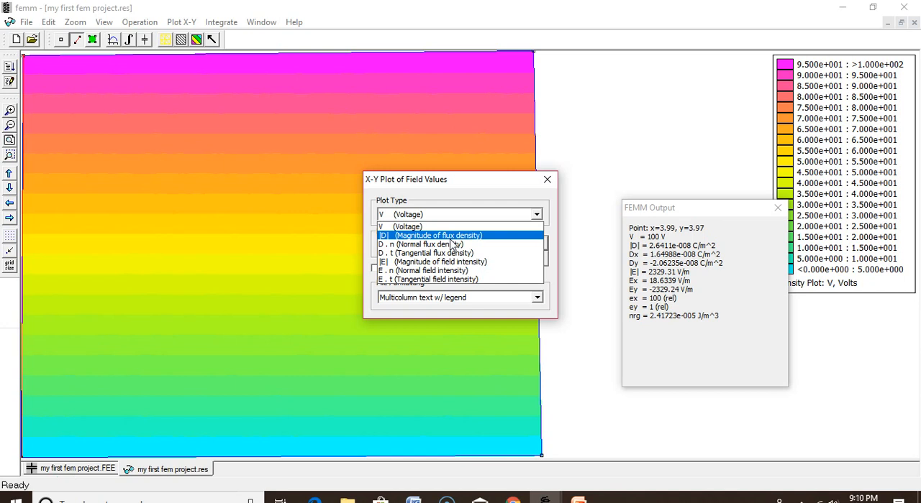
pyautogui.click(495, 258)
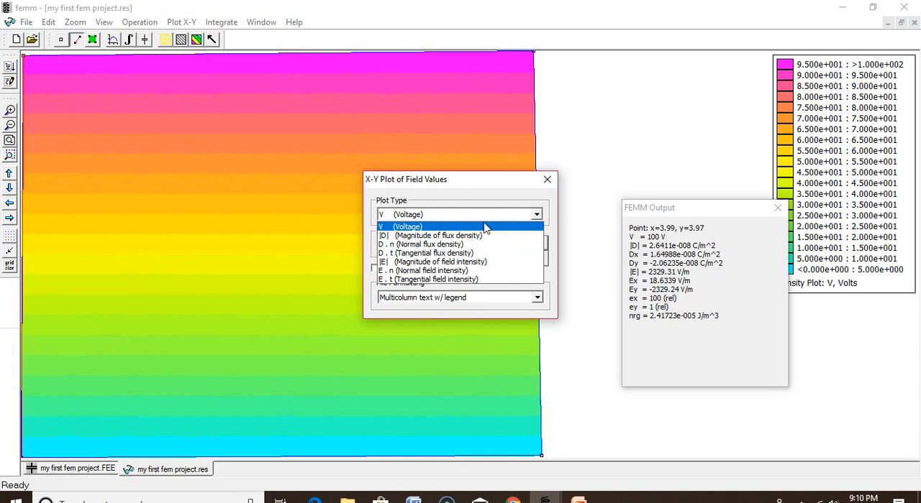
pyautogui.click(484, 227)
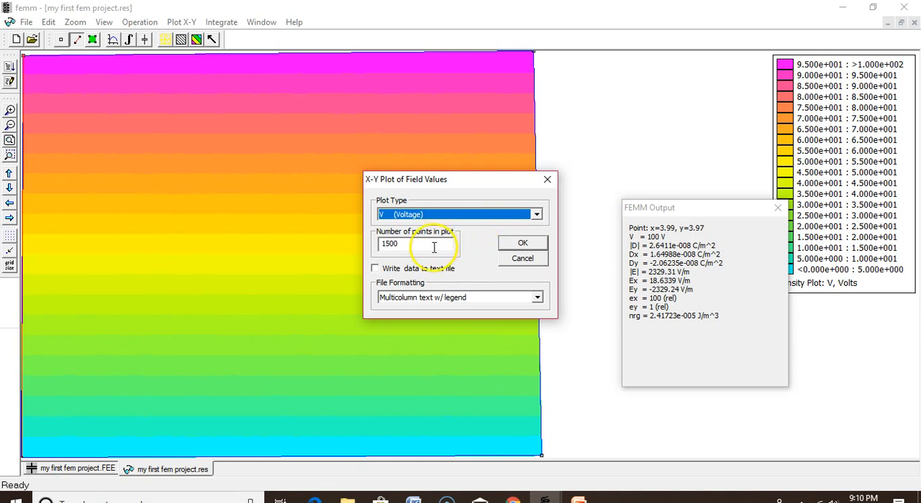
pyautogui.click(523, 243)
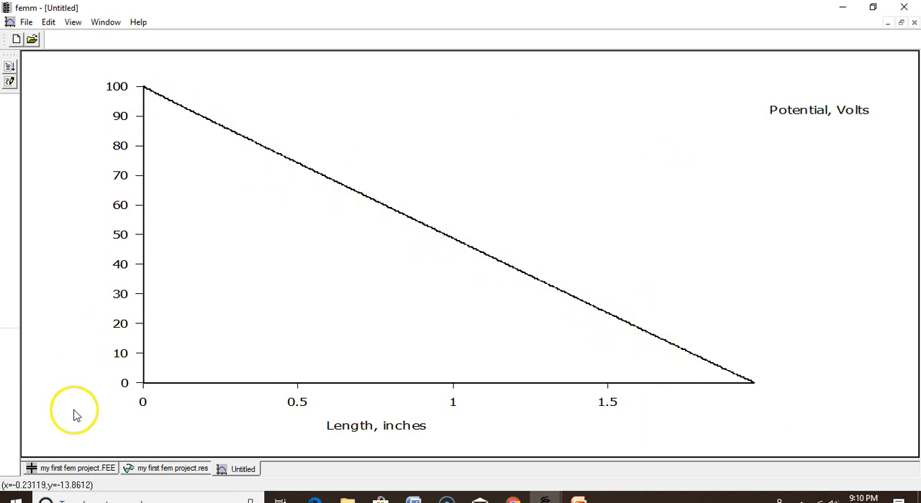
# Plot E . n (Normal field intensity) with 1500 points along the same left-edge contour of the results.
pyautogui.click(167, 470)
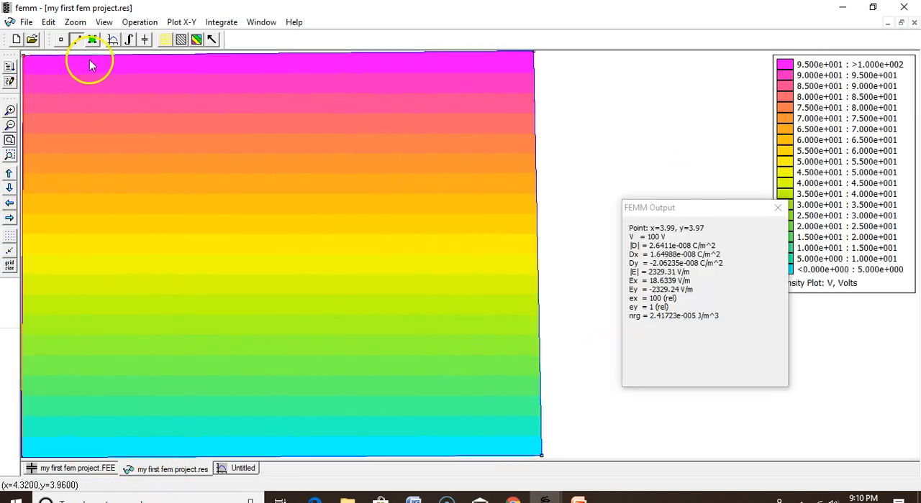
pyautogui.click(113, 40)
pyautogui.click(489, 214)
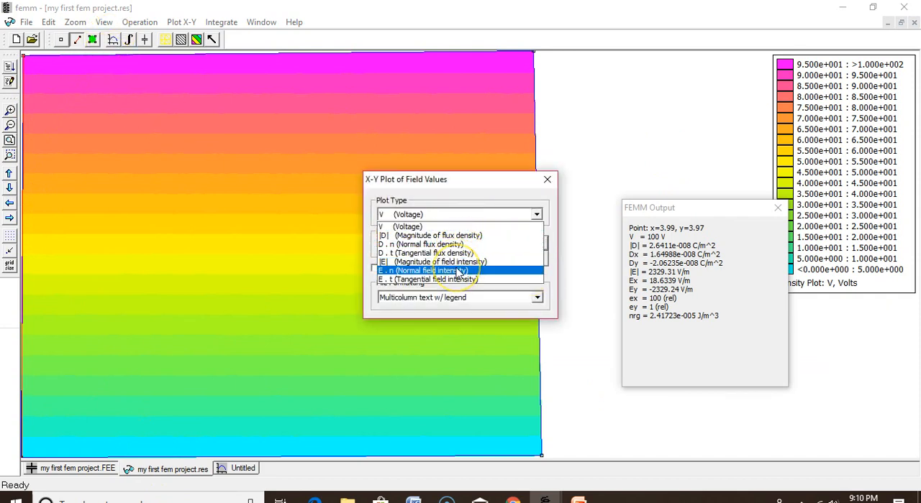
pyautogui.click(458, 271)
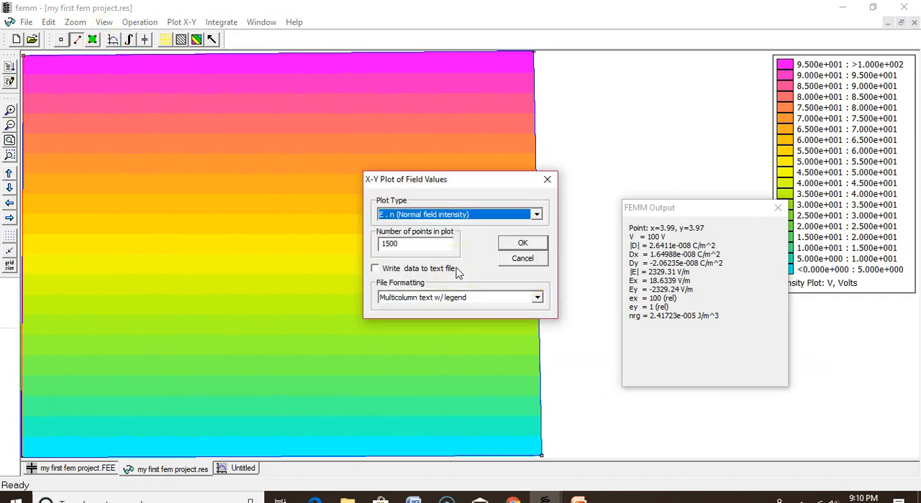
pyautogui.click(522, 244)
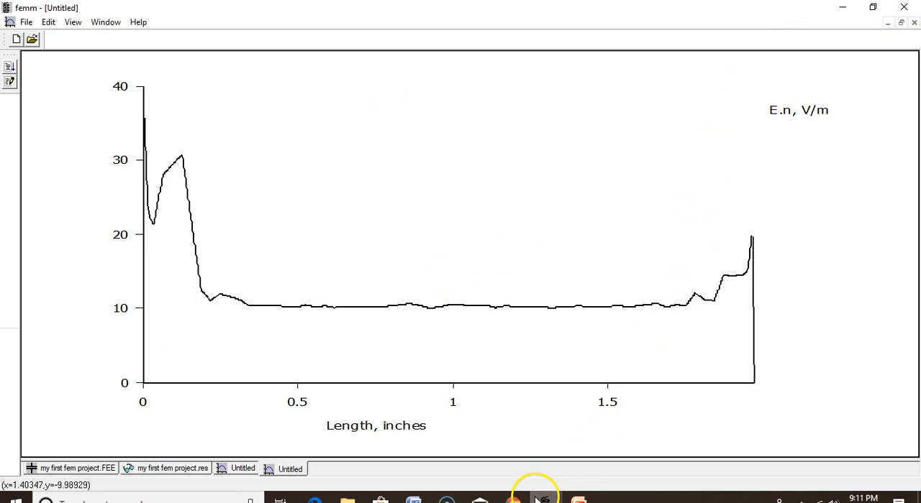
# Return to the field results and check the voltage and charge of the conductor Cond.
pyautogui.click(183, 472)
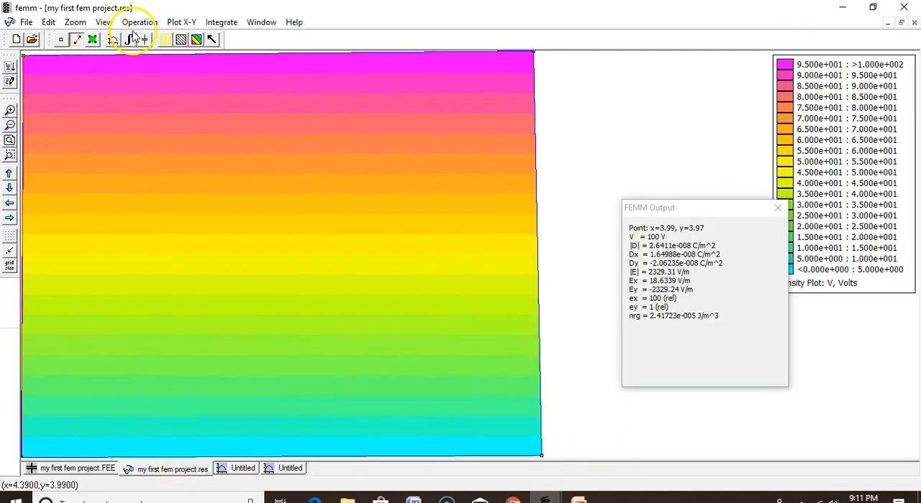
pyautogui.click(130, 40)
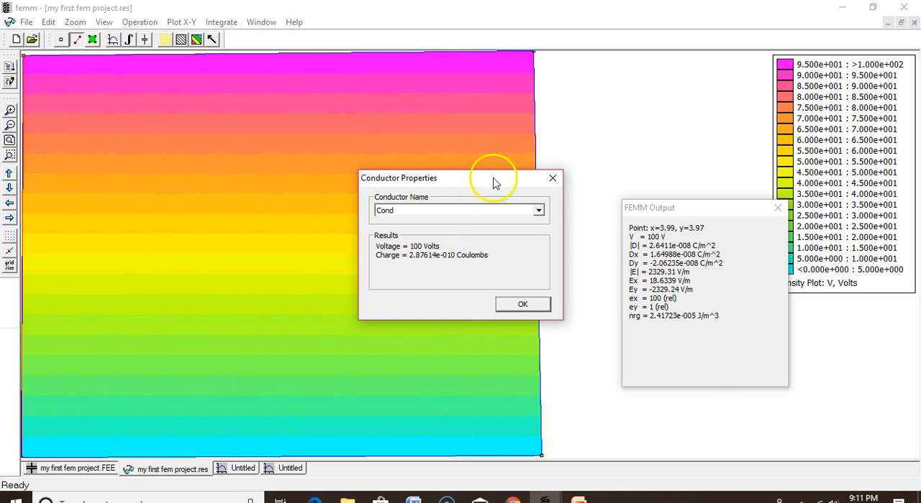
pyautogui.click(529, 305)
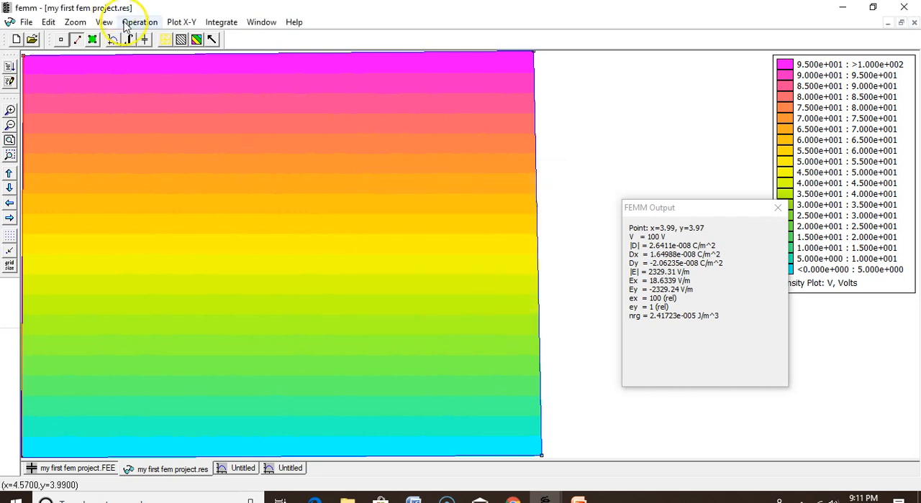
# Evaluate the E.t line integral along the left-edge contour to obtain the voltage drop.
pyautogui.click(138, 37)
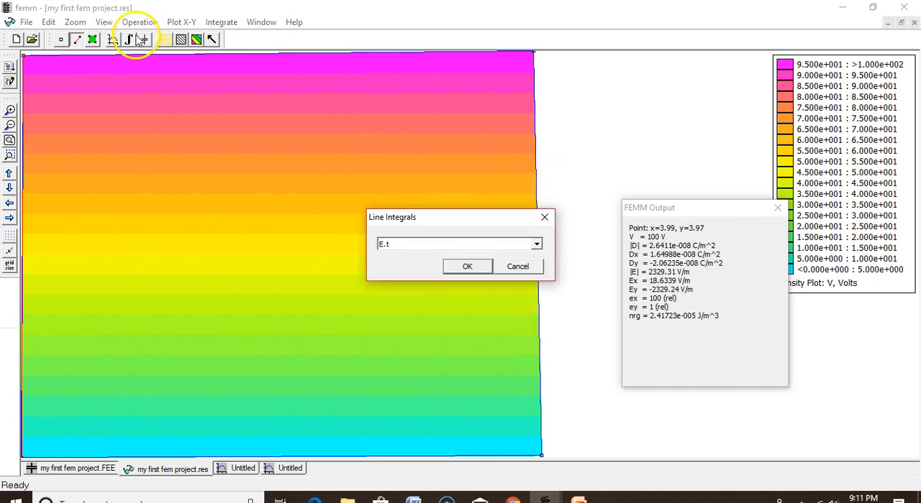
pyautogui.click(536, 244)
pyautogui.click(446, 257)
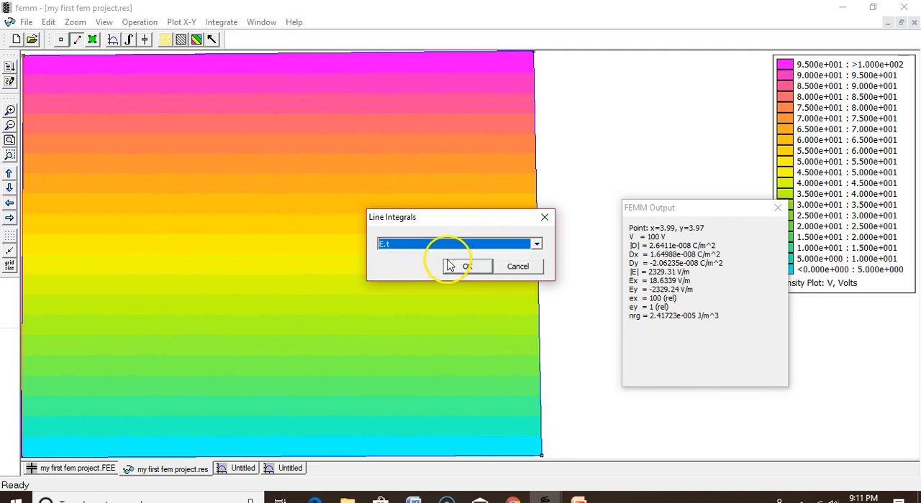
pyautogui.click(459, 268)
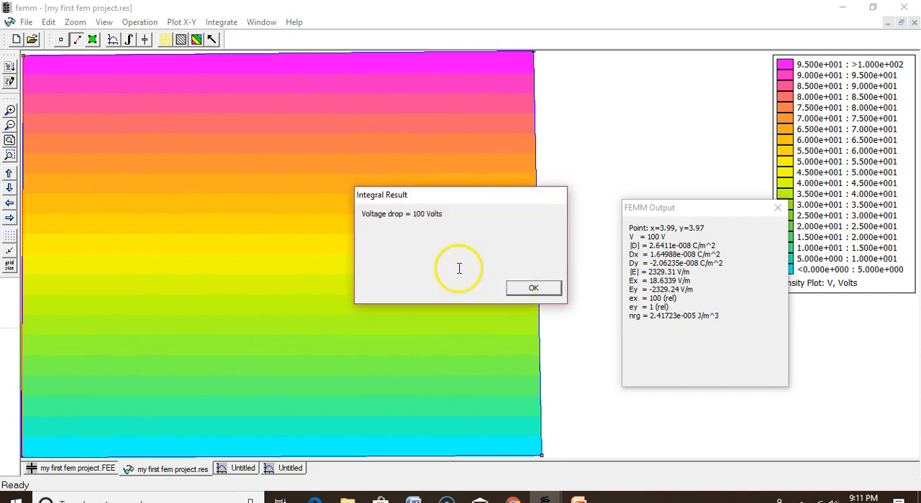
pyautogui.click(532, 288)
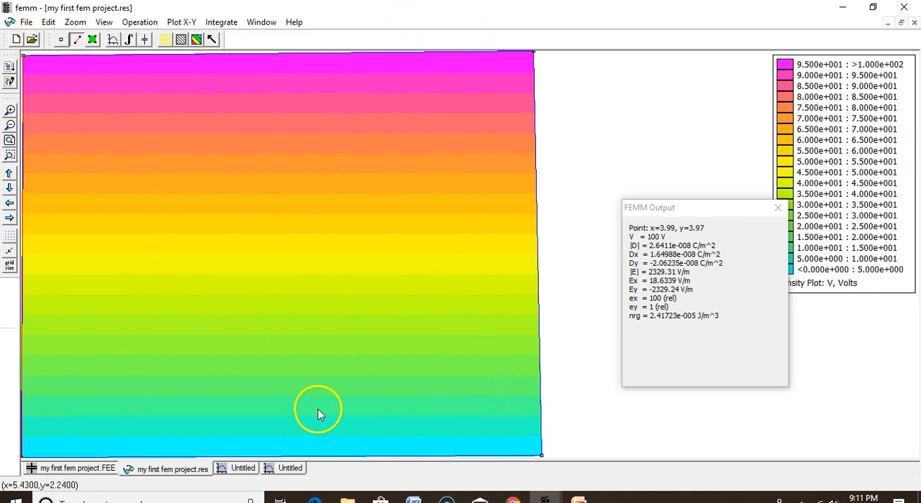
# Overlay an Electric Field Intensity (E) vector plot with scaling factor 1 on the voltage density plot.
pyautogui.click(212, 39)
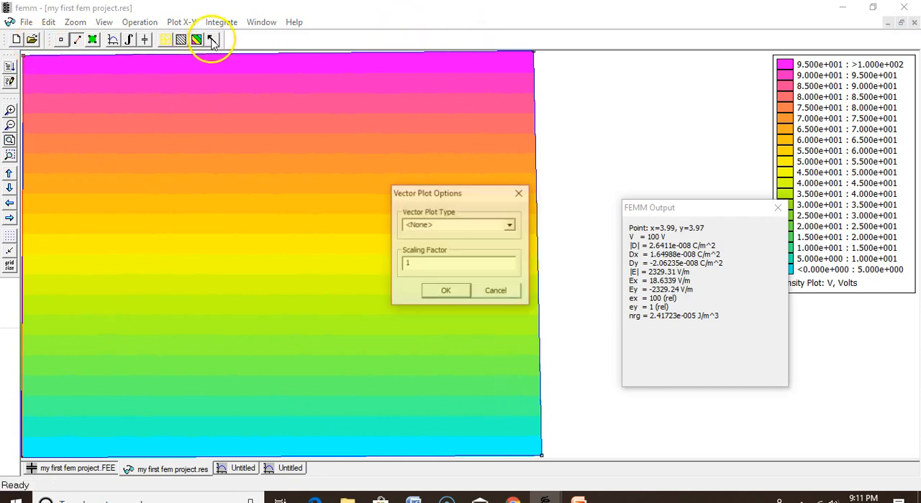
pyautogui.click(510, 225)
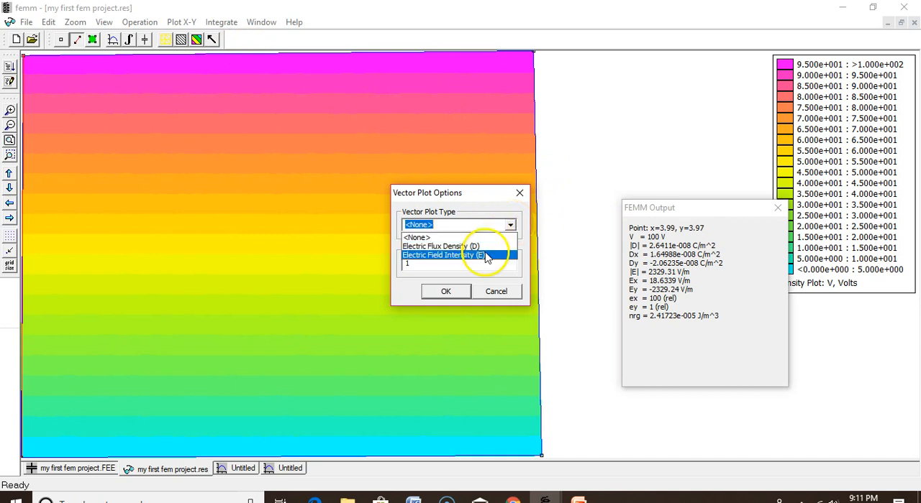
pyautogui.click(475, 256)
pyautogui.click(446, 291)
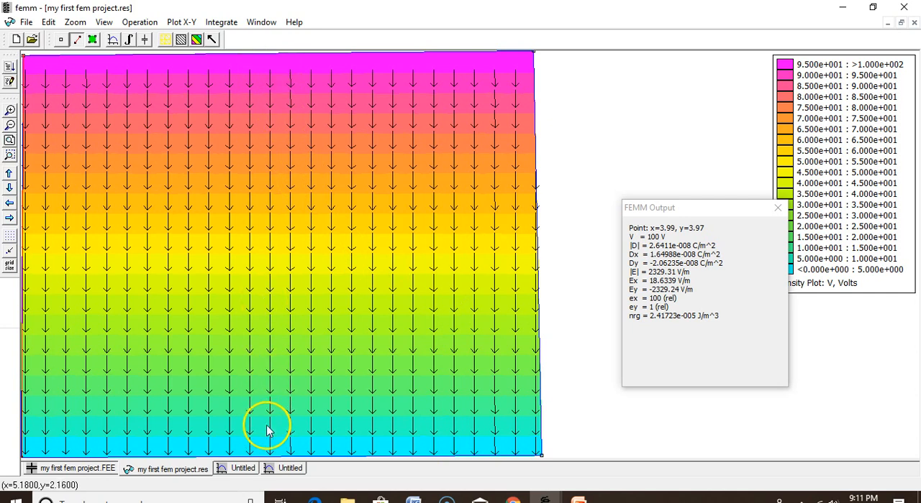
# Show equipotential lines on the results plot with 19 contours and the default bounds.
pyautogui.click(181, 39)
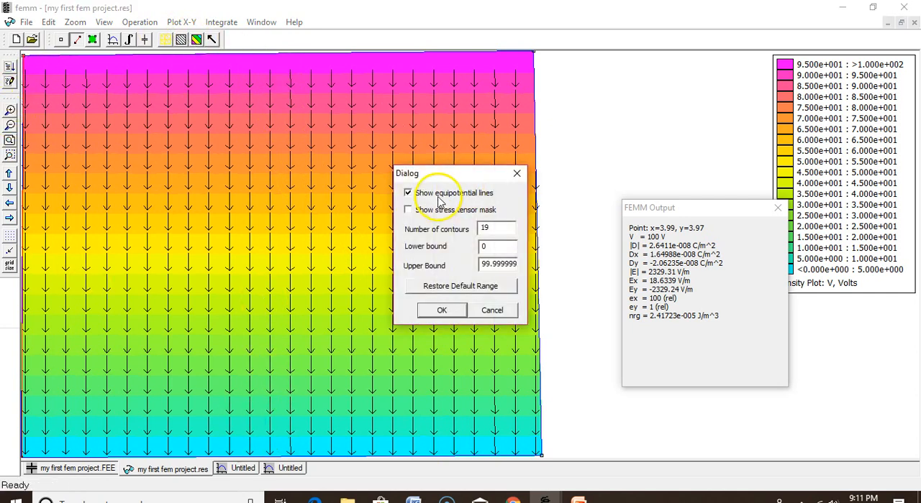
pyautogui.click(446, 312)
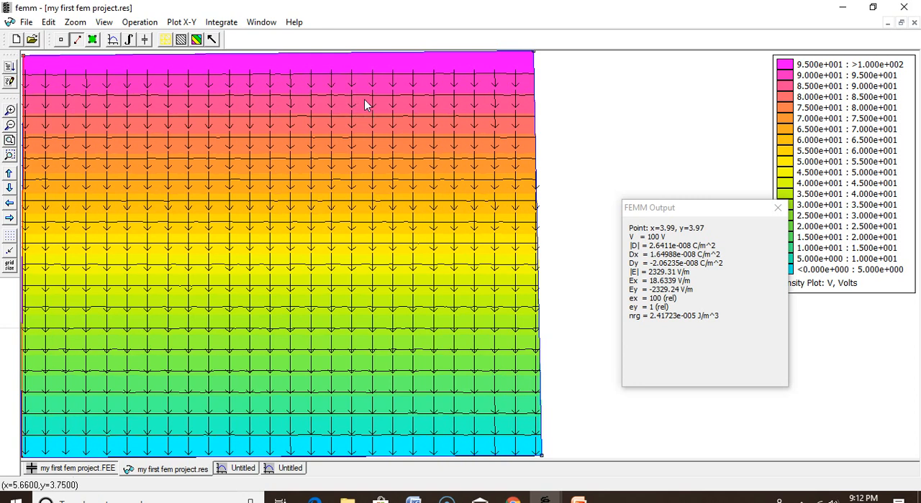
pyautogui.click(317, 384)
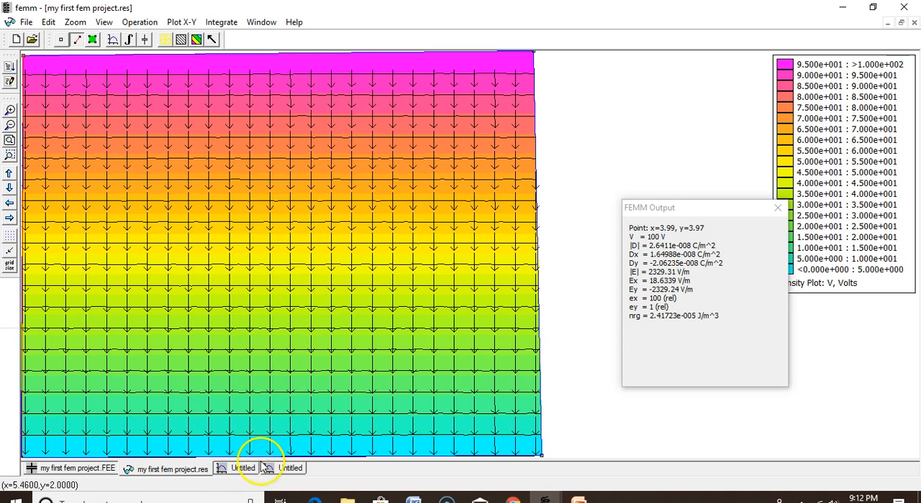
# Switch to the other FEMM window and review the cable model's geometry in cable.FEE and its voltage distribution in cable.res.
pyautogui.click(545, 499)
pyautogui.click(521, 462)
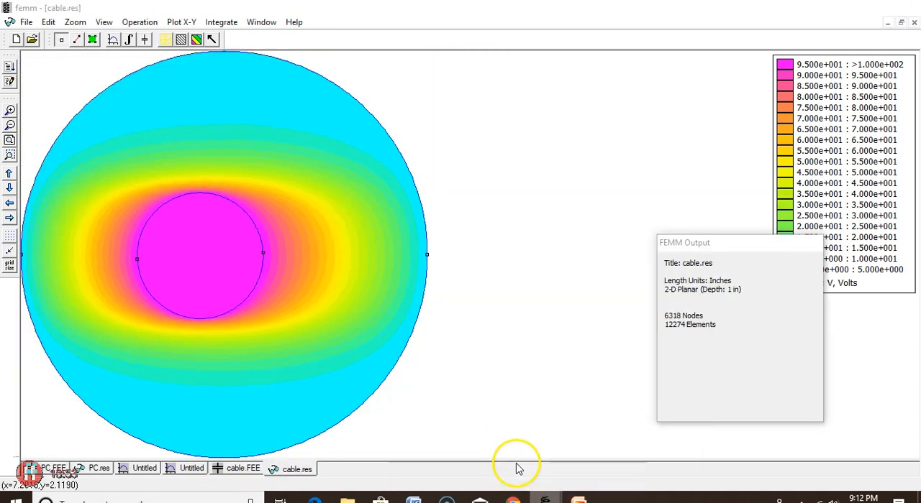
pyautogui.click(245, 469)
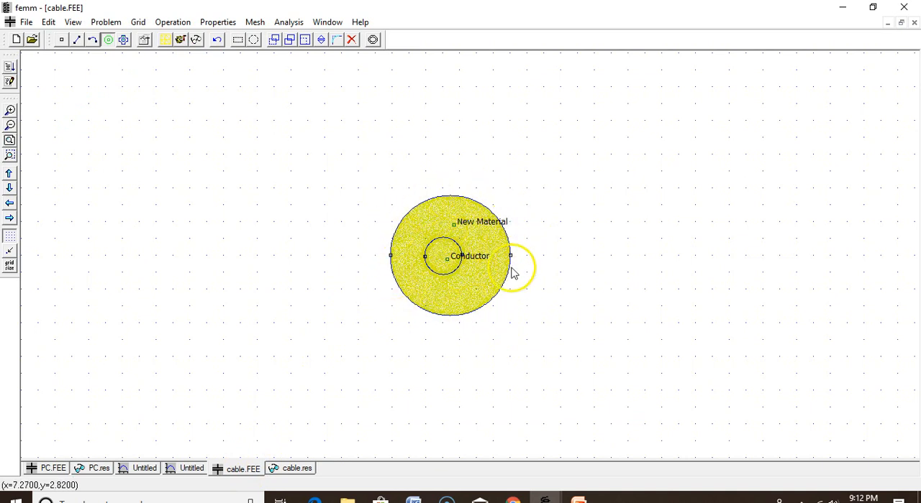
pyautogui.click(298, 468)
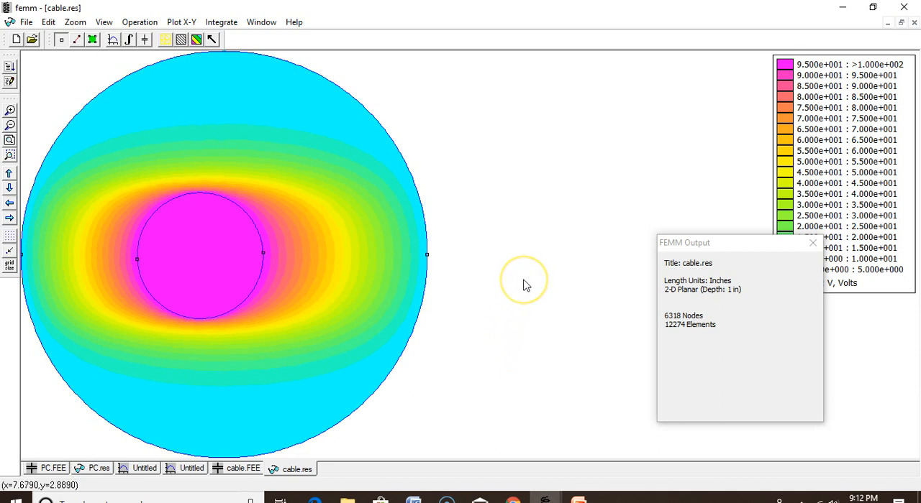
# Switch to the PowerPoint presentation and run the slide show from the Assigning Parameters slide through the Simulation and Analysis slides.
pyautogui.click(546, 499)
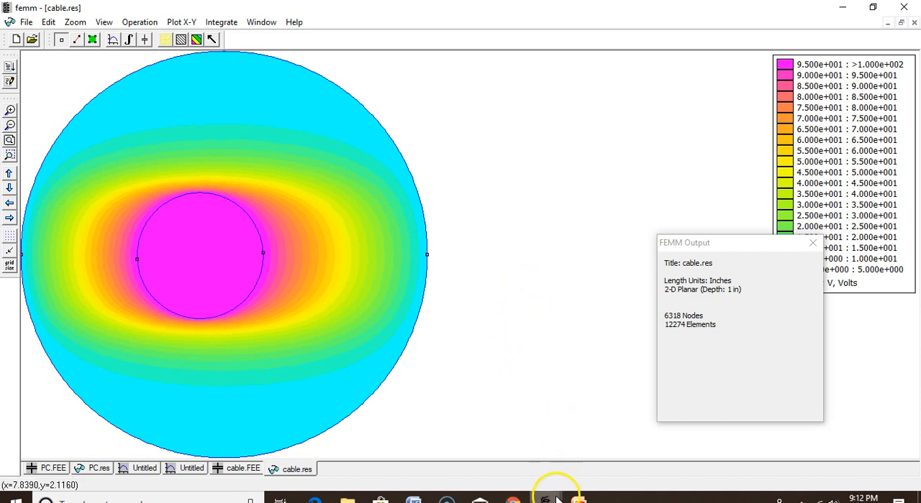
pyautogui.click(579, 499)
pyautogui.click(103, 223)
pyautogui.click(100, 152)
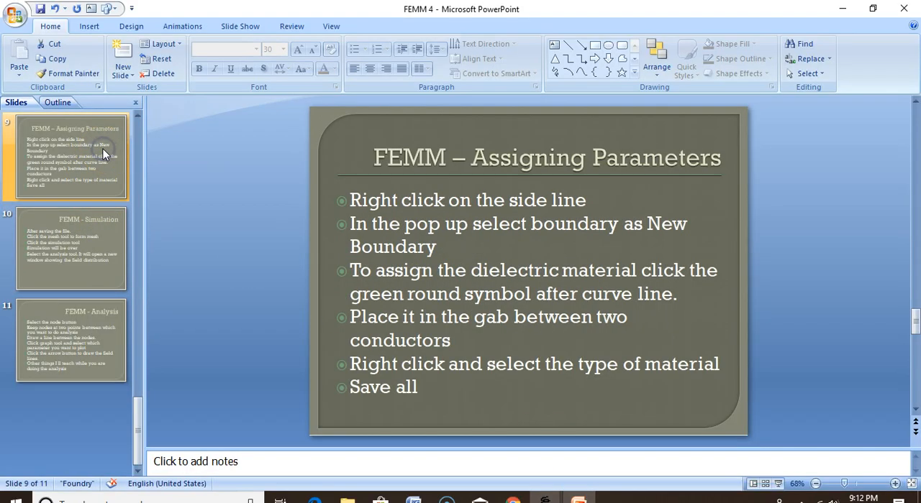
pyautogui.scroll(2, 102, 199)
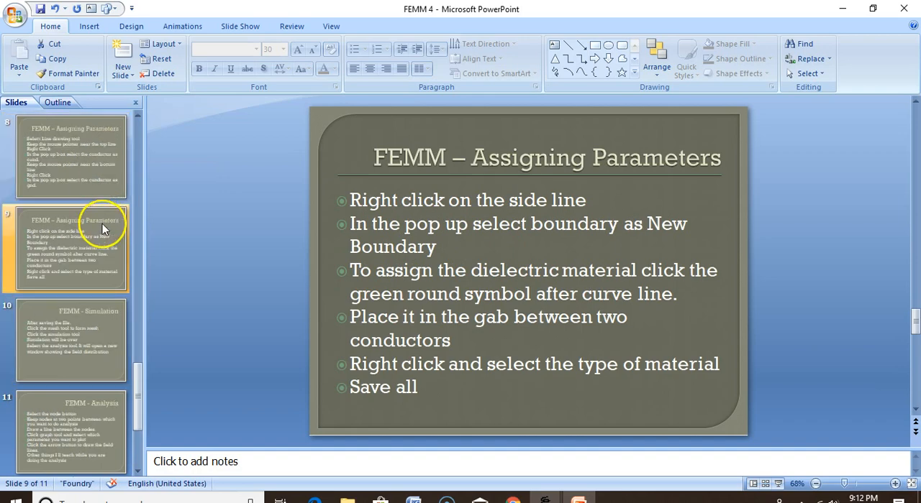
pyautogui.click(778, 482)
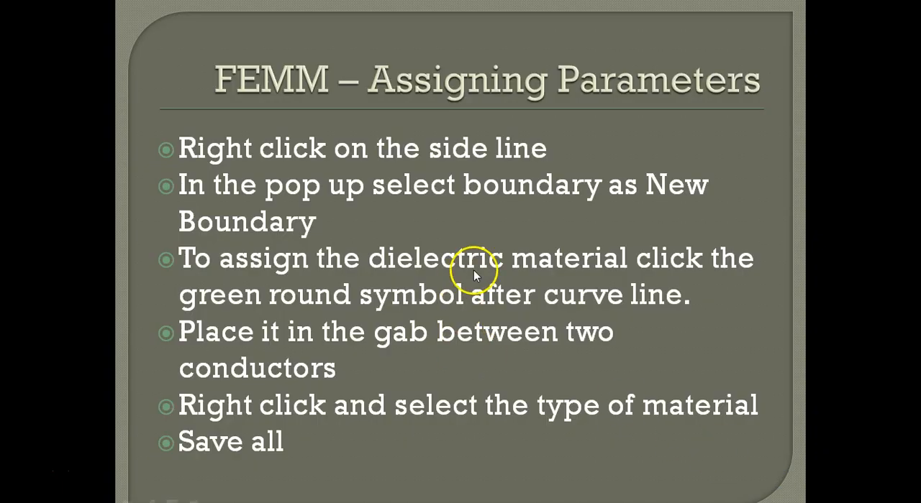
pyautogui.click(450, 257)
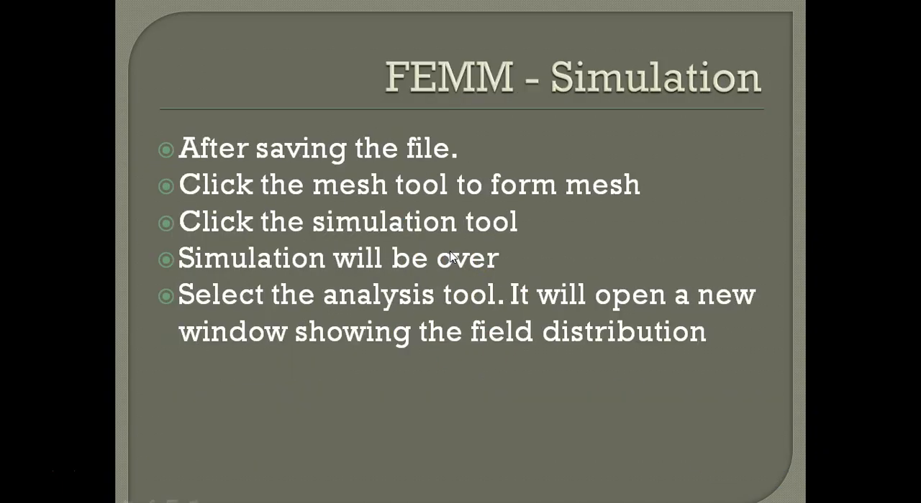
pyautogui.click(450, 257)
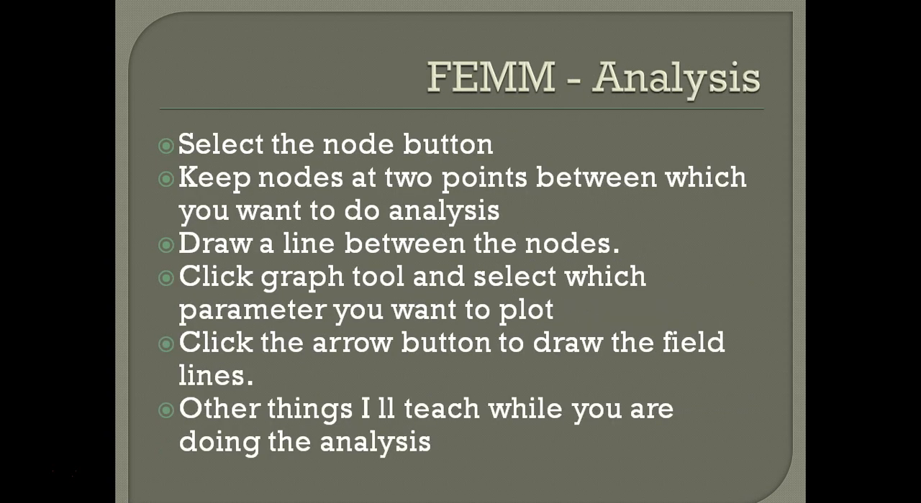